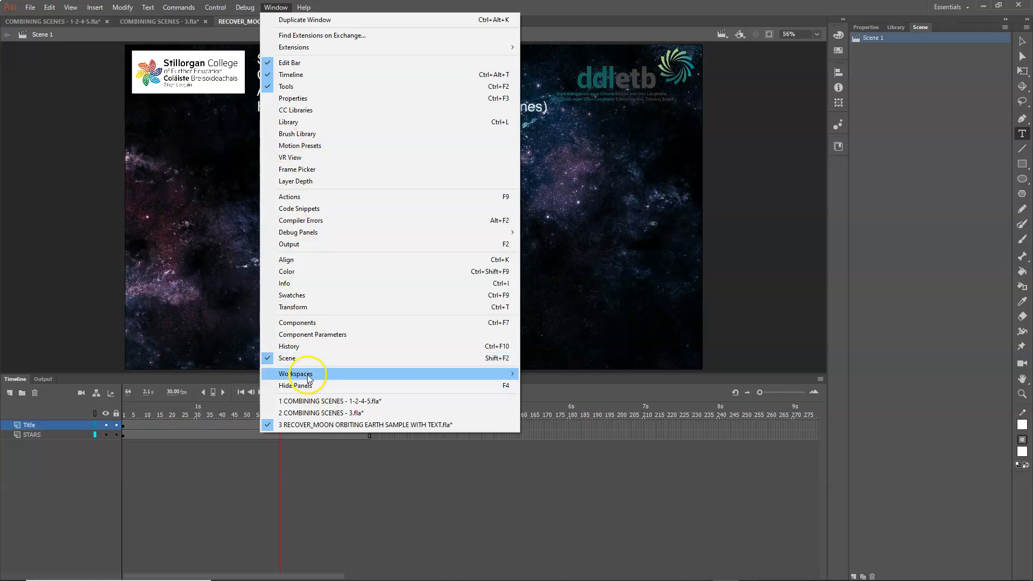
- Hide the Scene panel and show it again
click(287, 358)
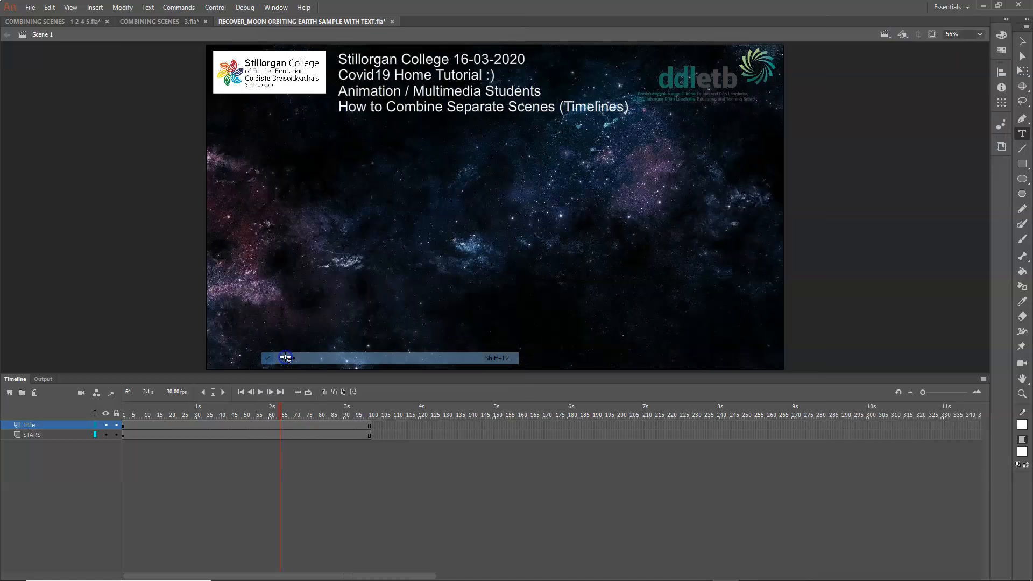
click(288, 7)
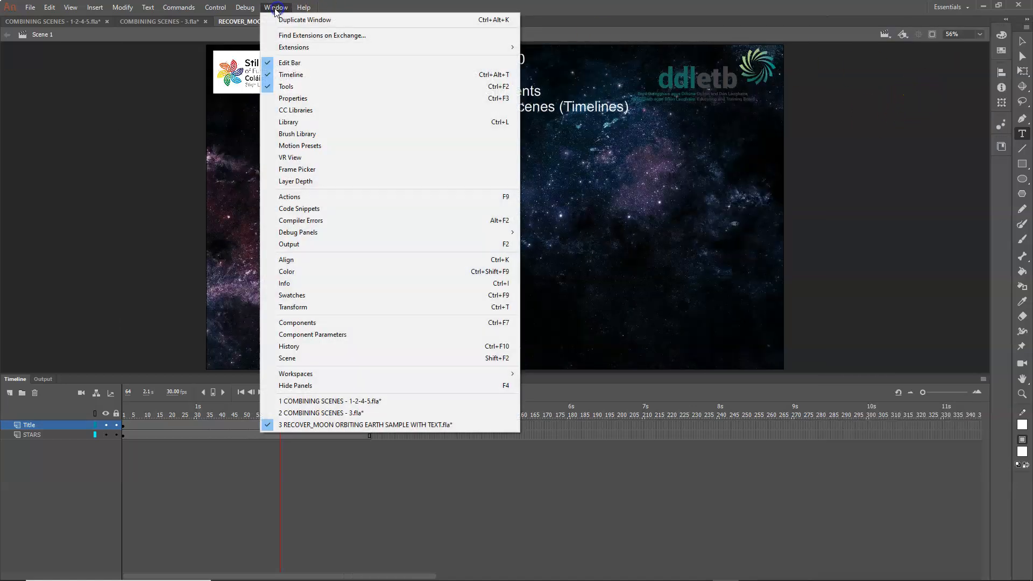
click(287, 357)
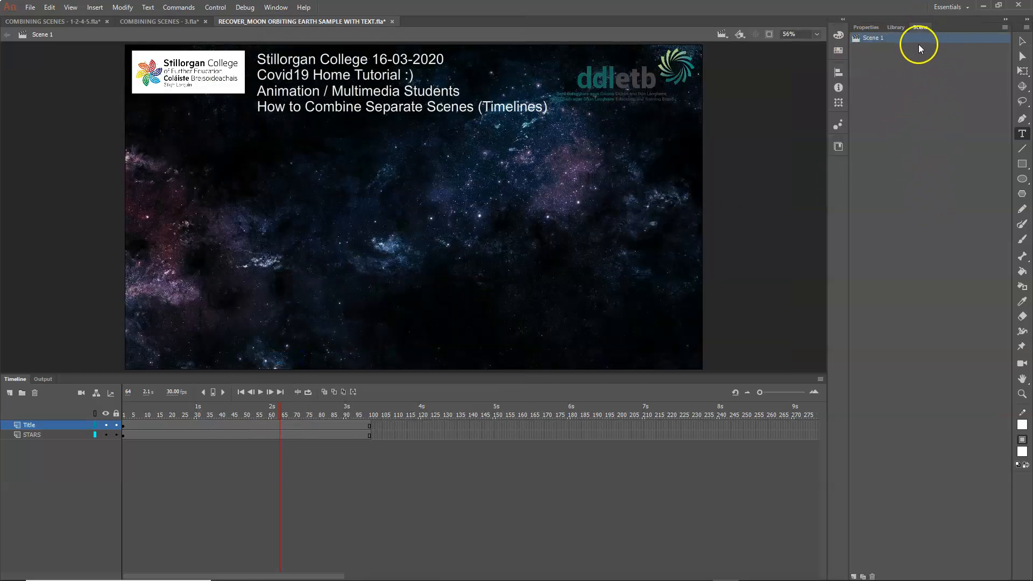
- Add a new scene to the document, compare it with Scene 1, and undo the addition
click(854, 576)
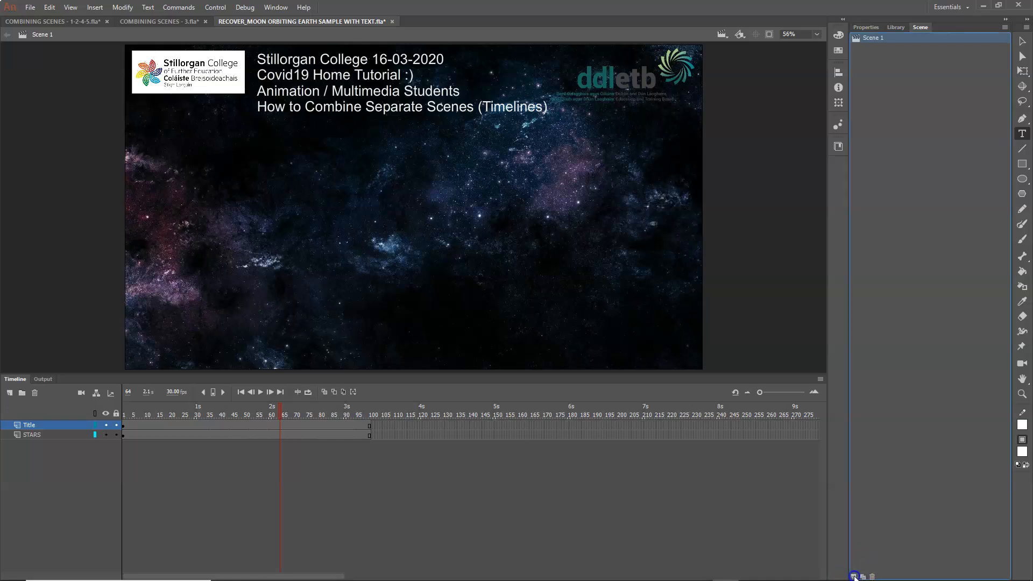
click(873, 38)
click(875, 48)
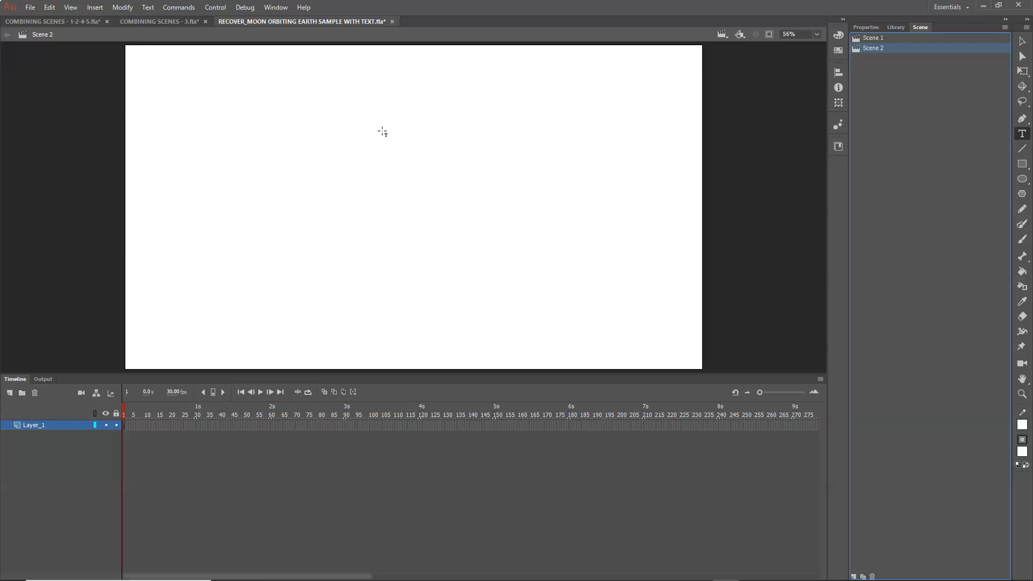
click(265, 109)
key(ctrl+z)
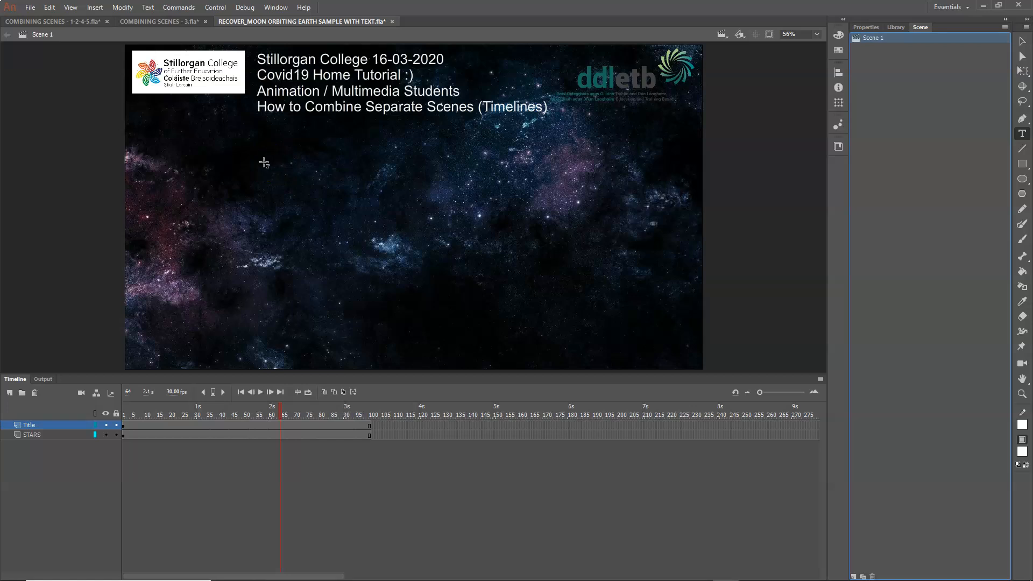
- Switch to COMBINING SCENES - 1-2-4-5.fla and examine SCENE0 and SCENE1
click(68, 22)
click(872, 39)
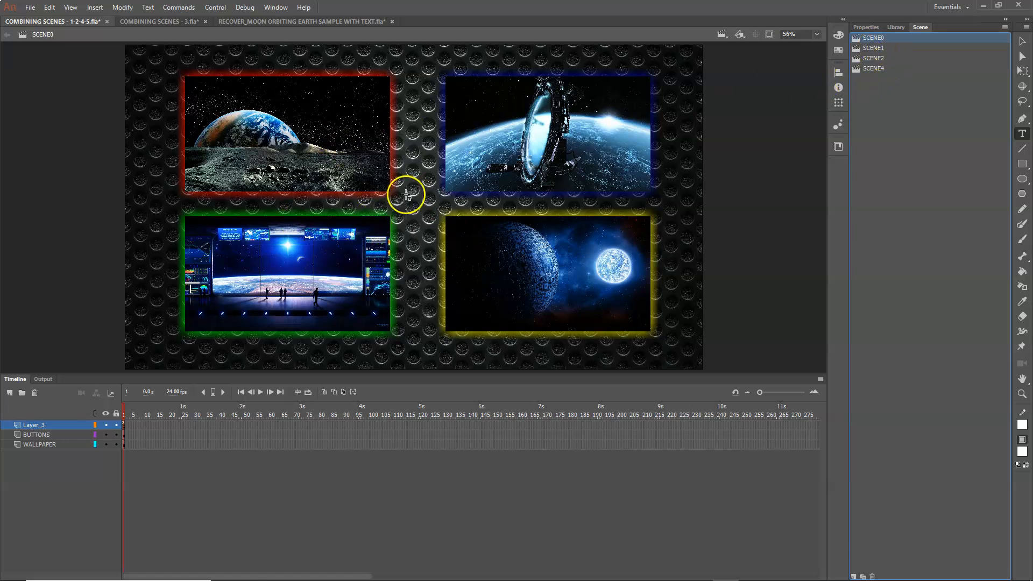
key(Page_Down)
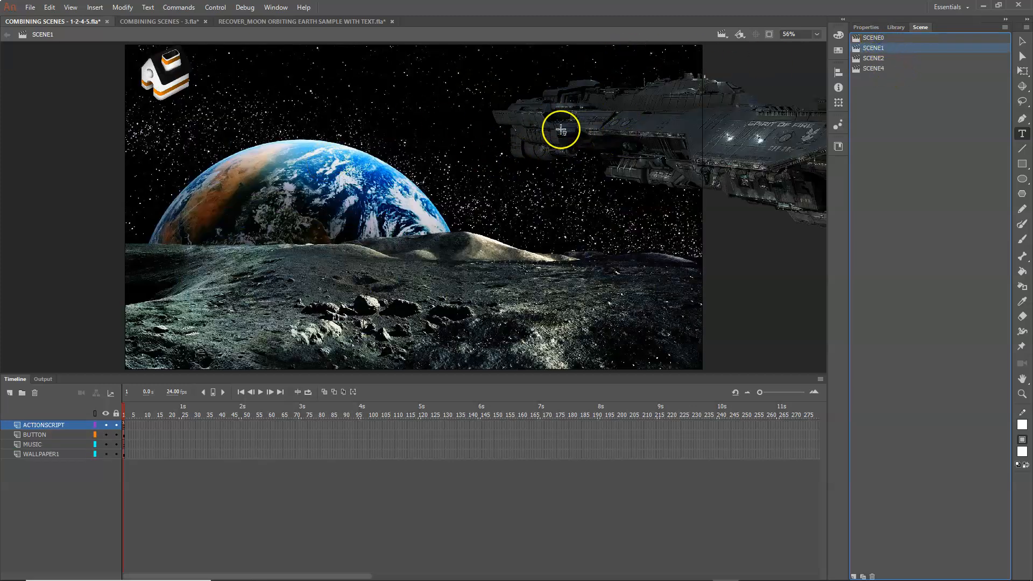
click(870, 49)
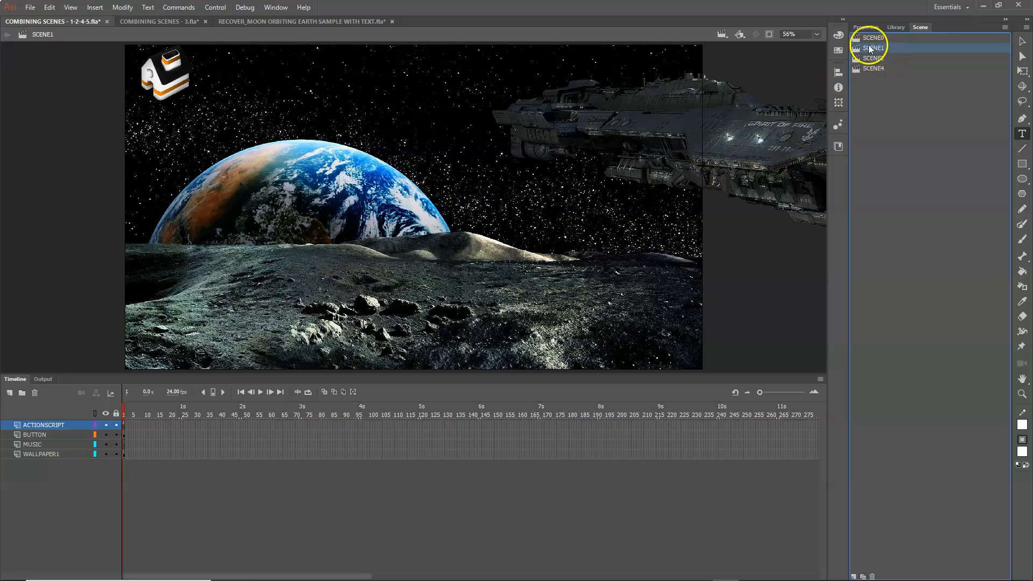
click(872, 38)
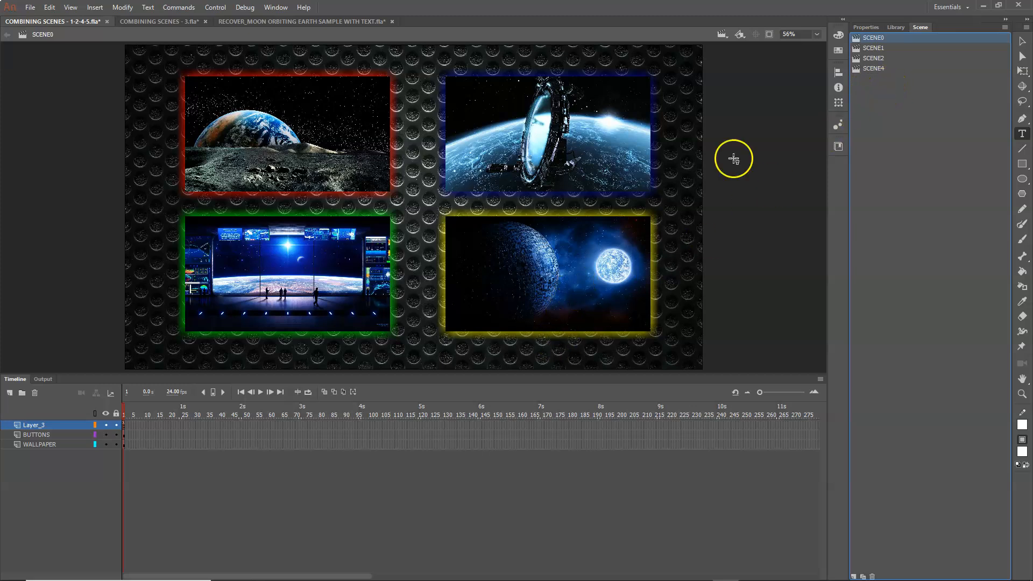
- Inspect the image buttons in SCENE0 with the Selection tool and compare them with the contents of COMBINING SCENES - 3.fla
click(1021, 40)
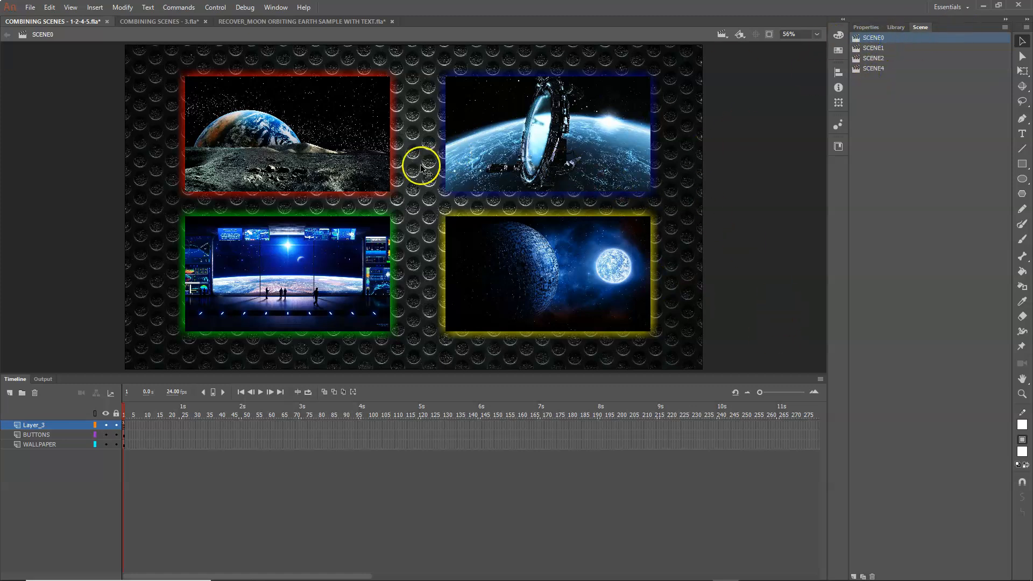
click(281, 121)
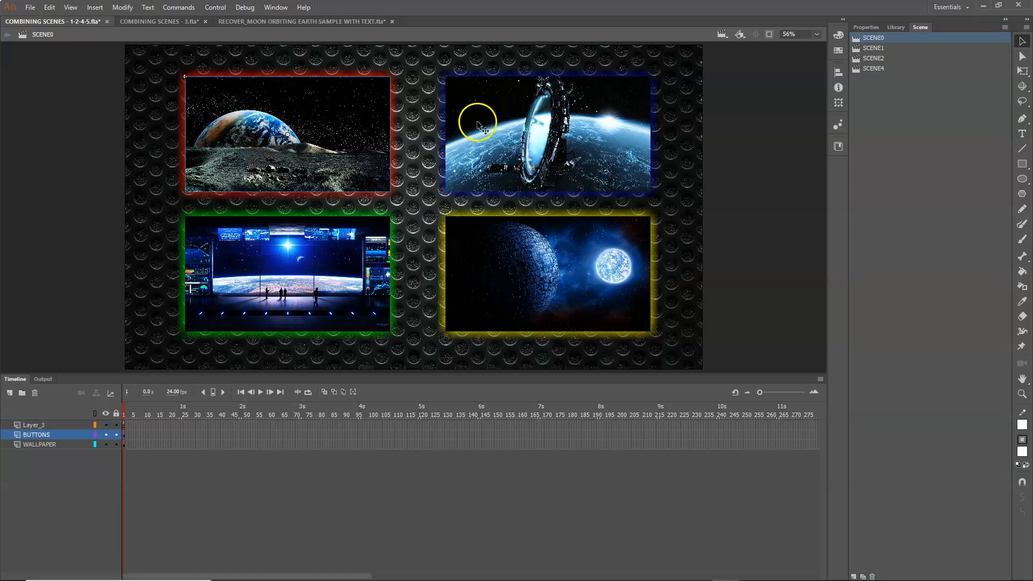
click(349, 297)
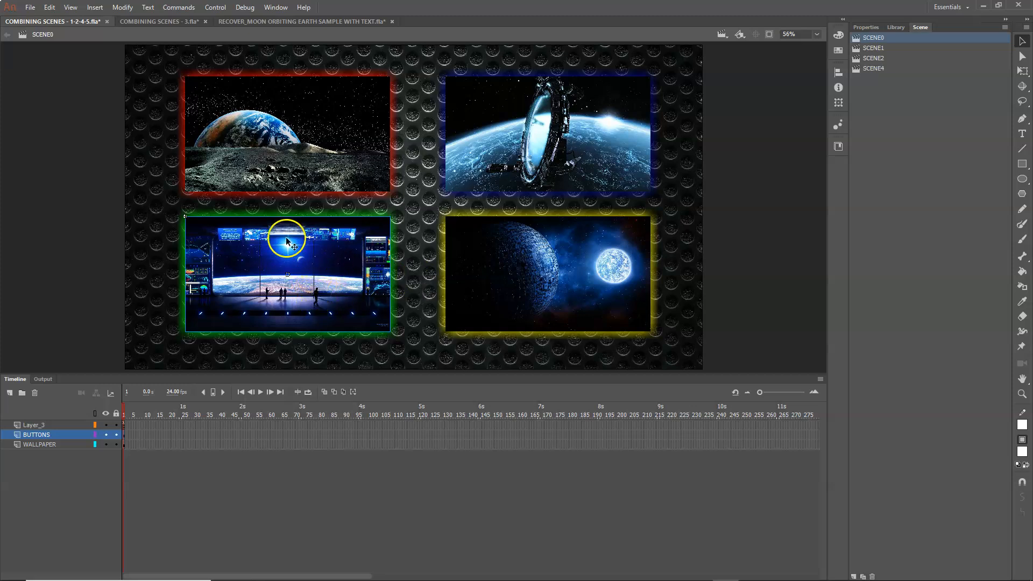
click(169, 23)
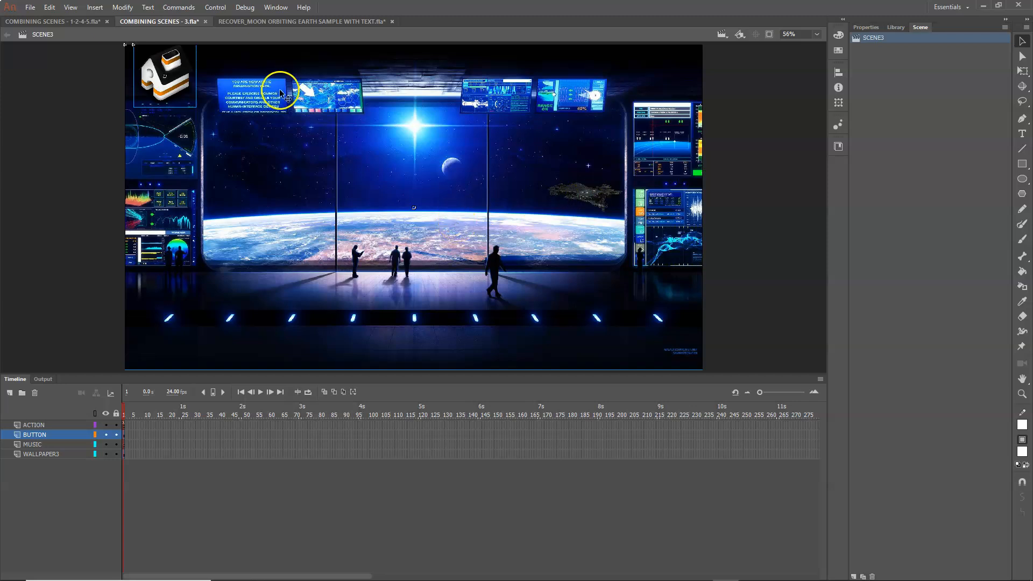
click(90, 23)
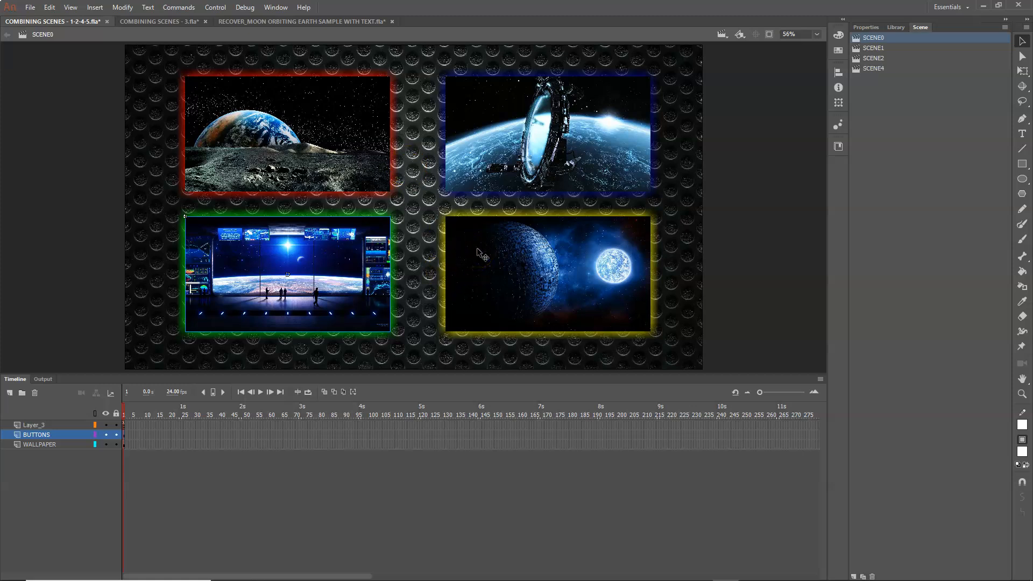
- Copy the four layers ACTION, BUTTON, MUSIC and WALLPAPER3 from SCENE3 in COMBINING SCENES - 3.fla
click(155, 23)
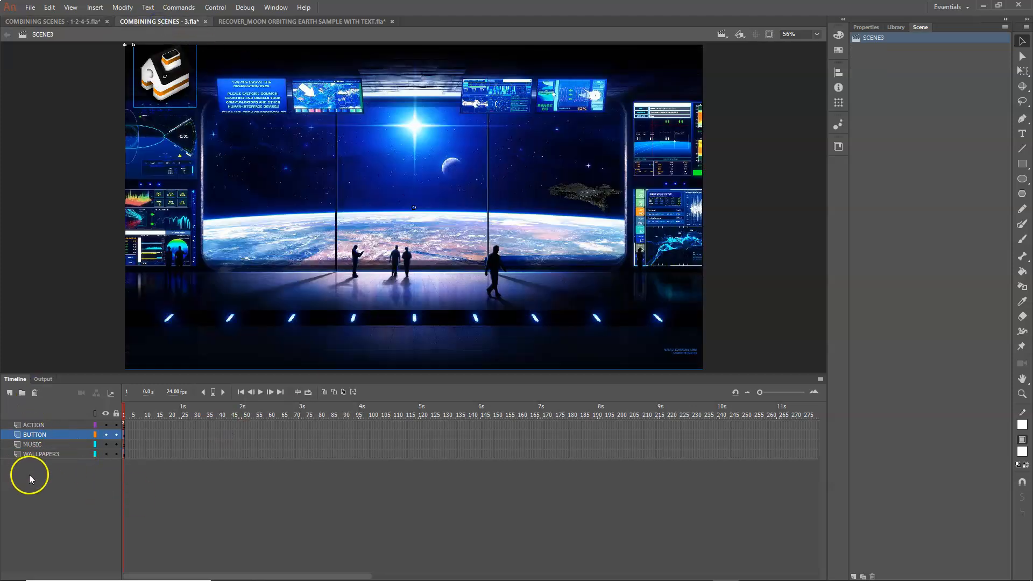
click(41, 428)
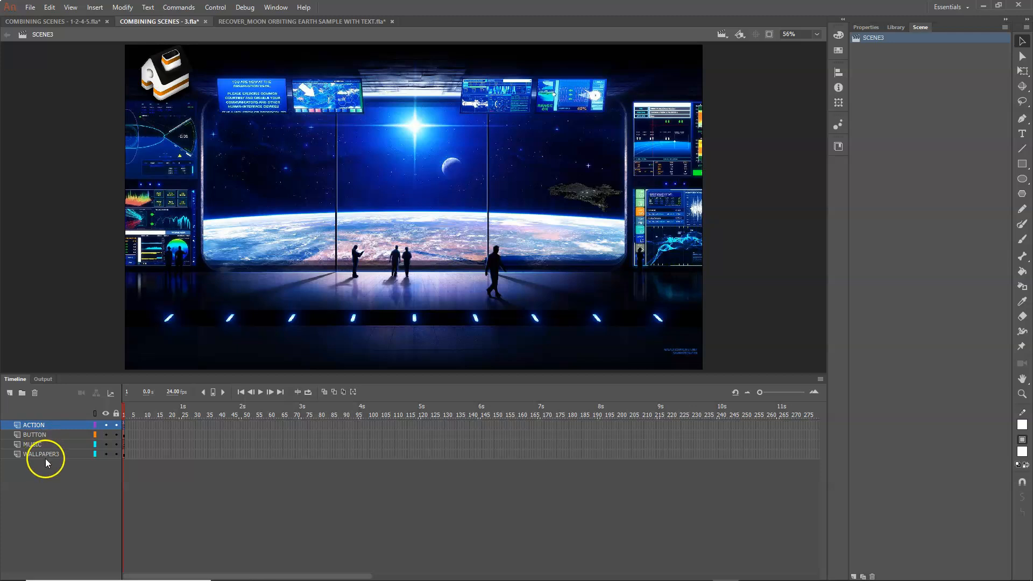
shift+click(44, 455)
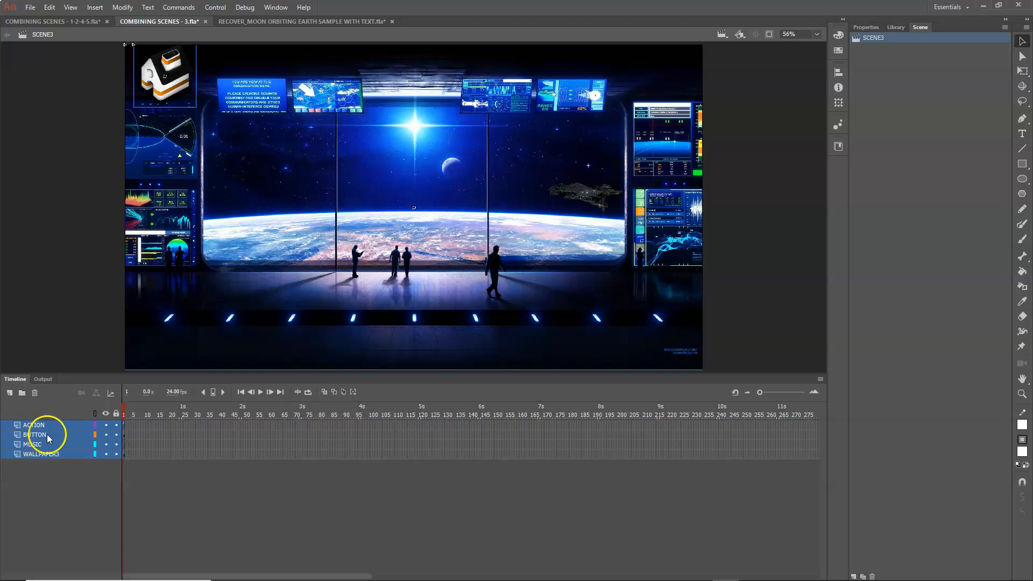
right_click(46, 434)
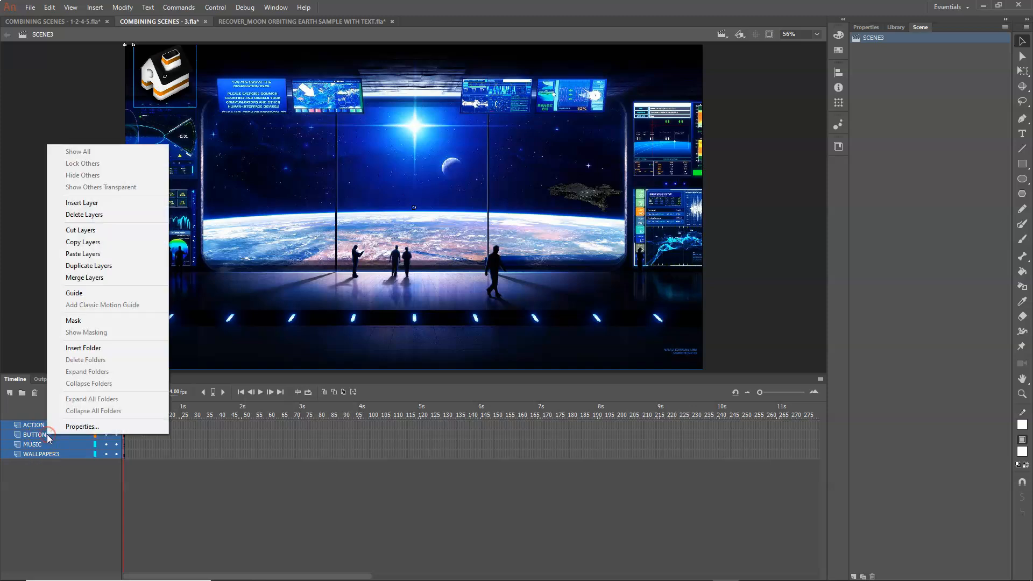
click(80, 241)
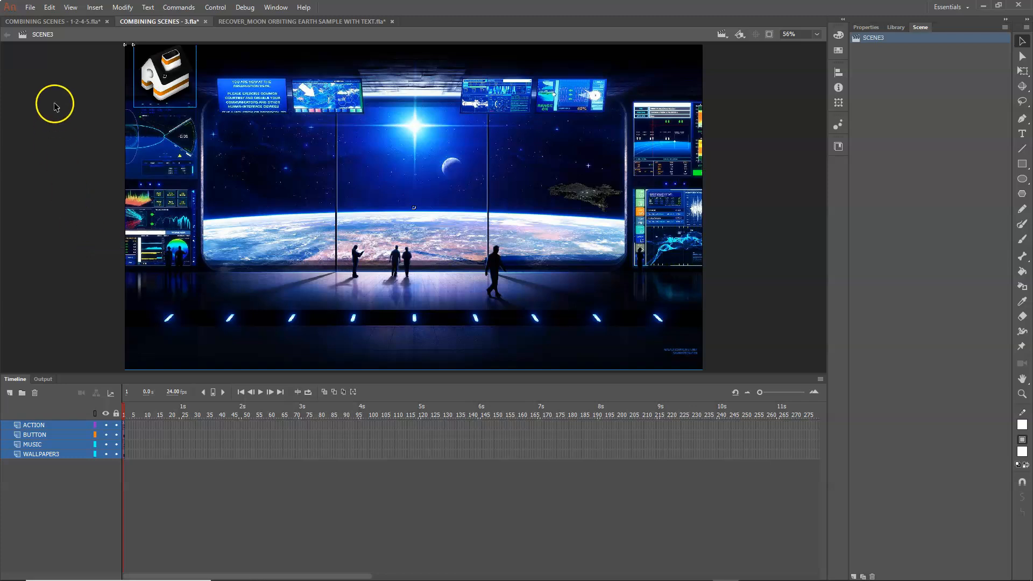
- Add a scene named SCENE3 to COMBINING SCENES - 1-2-4-5.fla and place it between SCENE2 and SCENE4
click(71, 22)
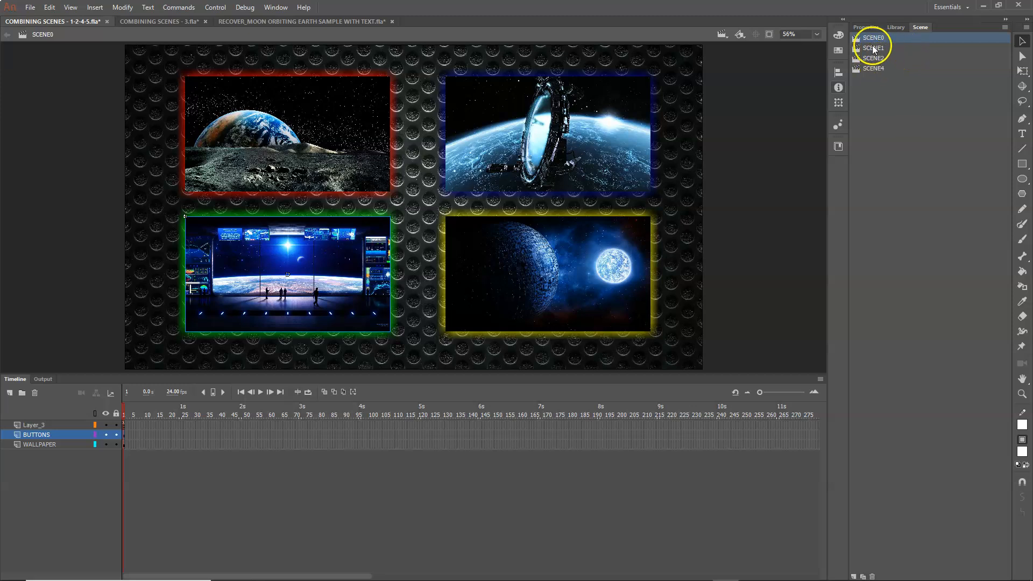
click(853, 577)
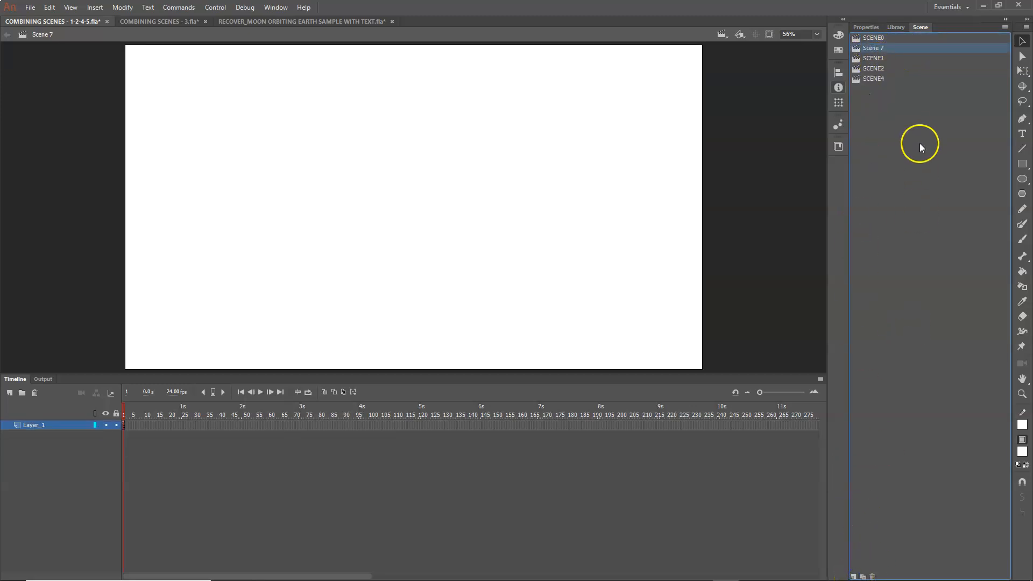
double_click(873, 48)
text(SCENE3)
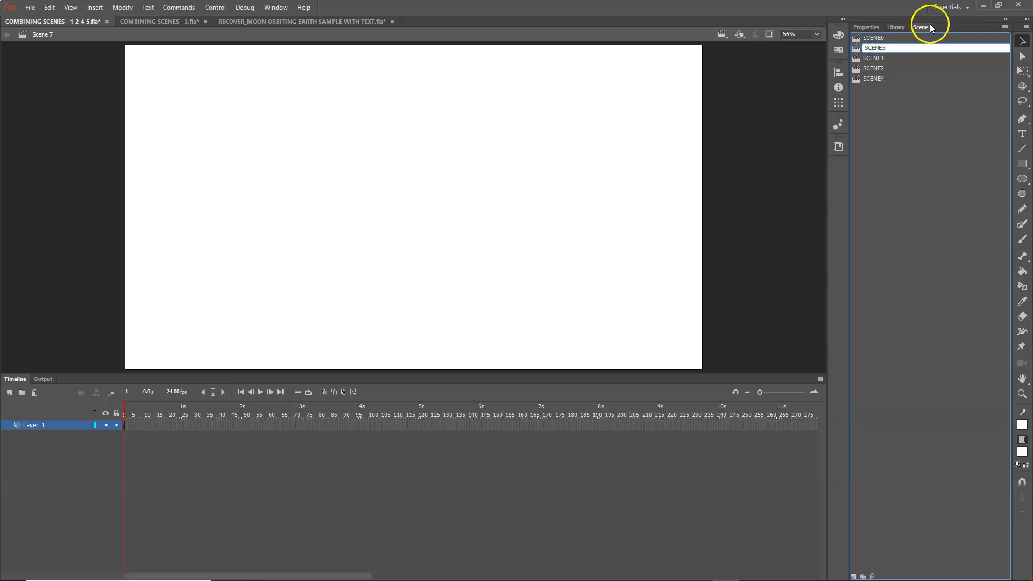
click(887, 115)
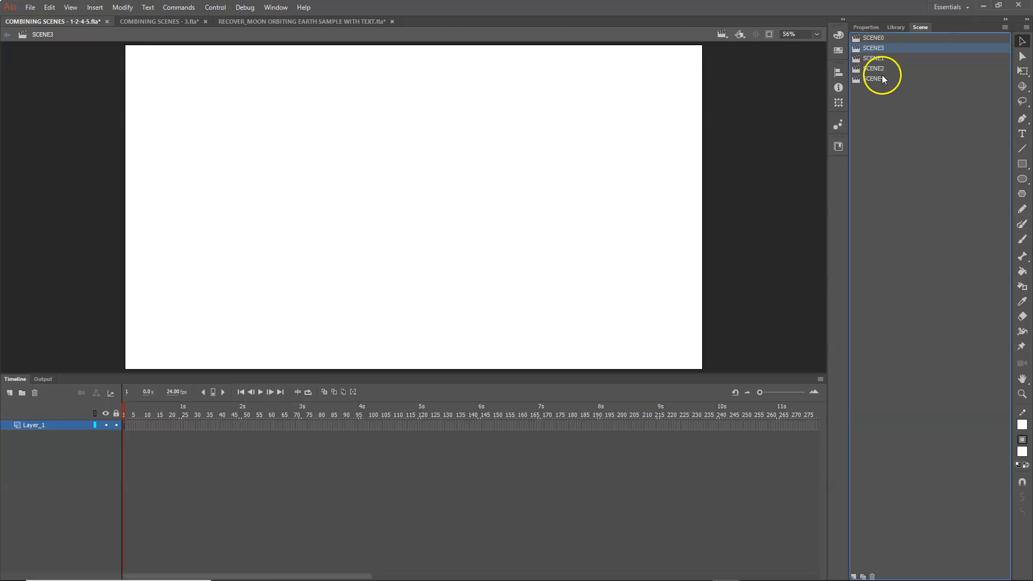
drag(875, 48, 876, 73)
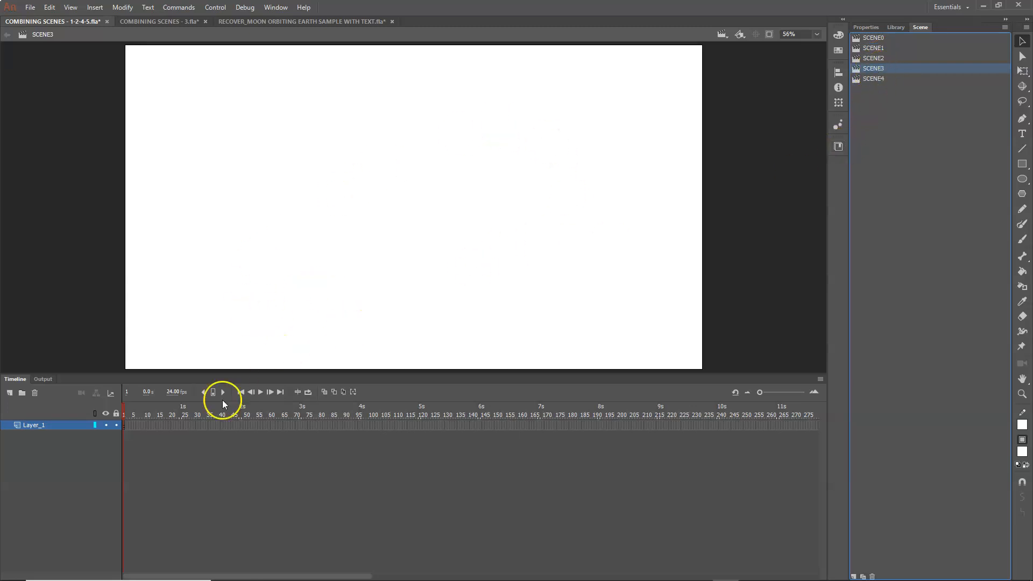
- Paste the copied layers into the empty SCENE3 and review all scenes from SCENE0 to SCENE4
right_click(36, 425)
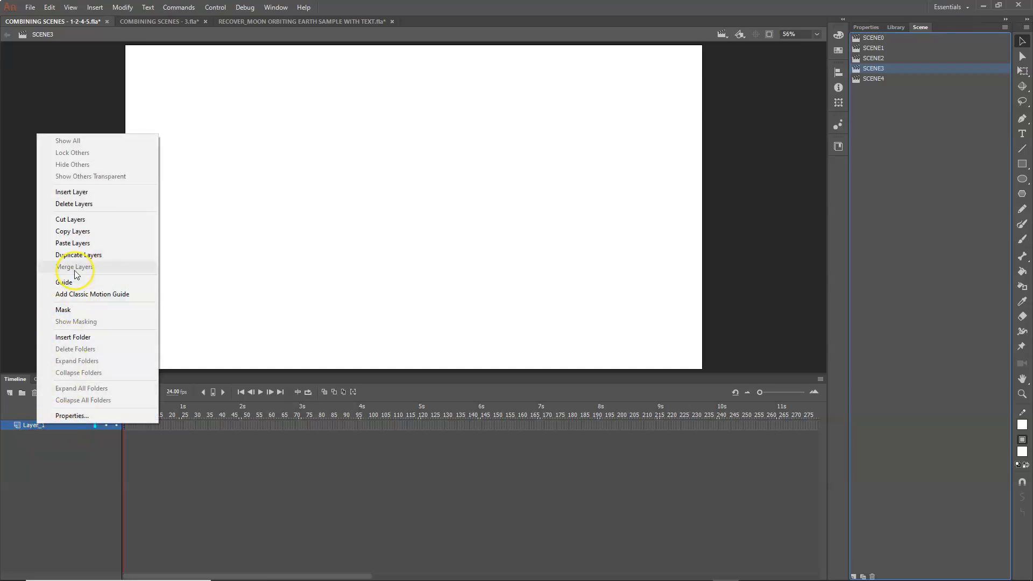
click(80, 243)
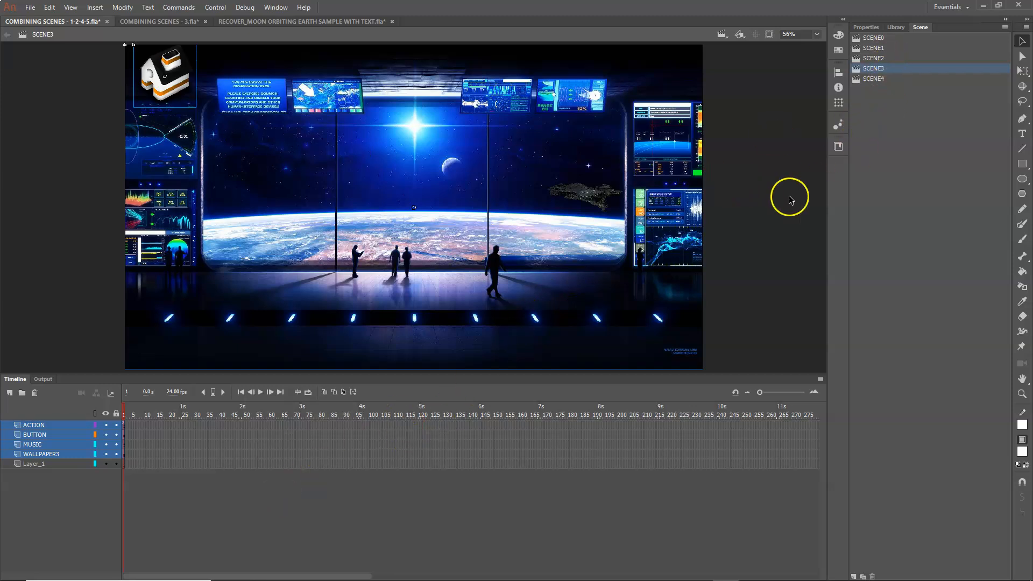
click(874, 39)
click(877, 49)
click(876, 58)
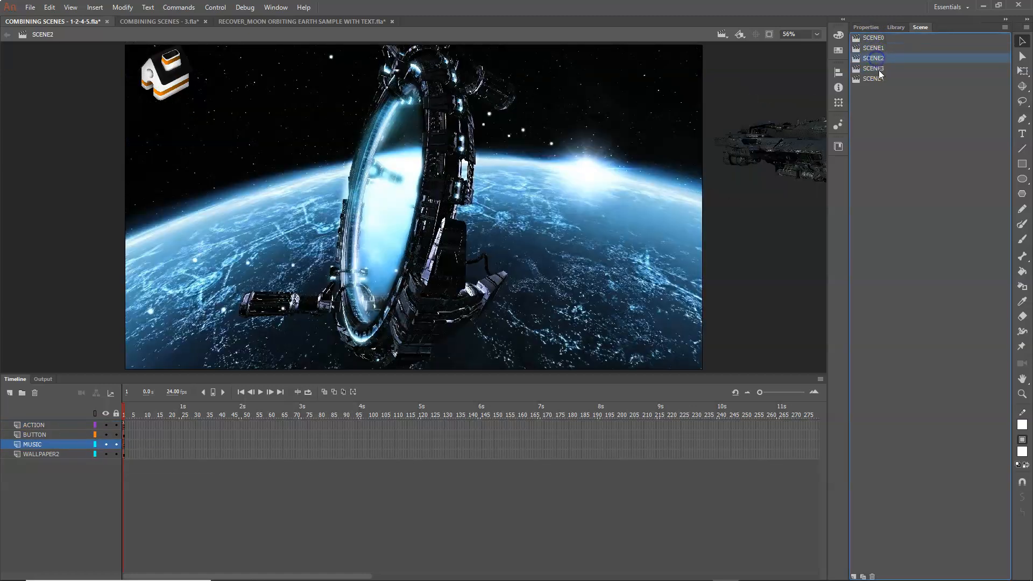
click(879, 69)
click(875, 79)
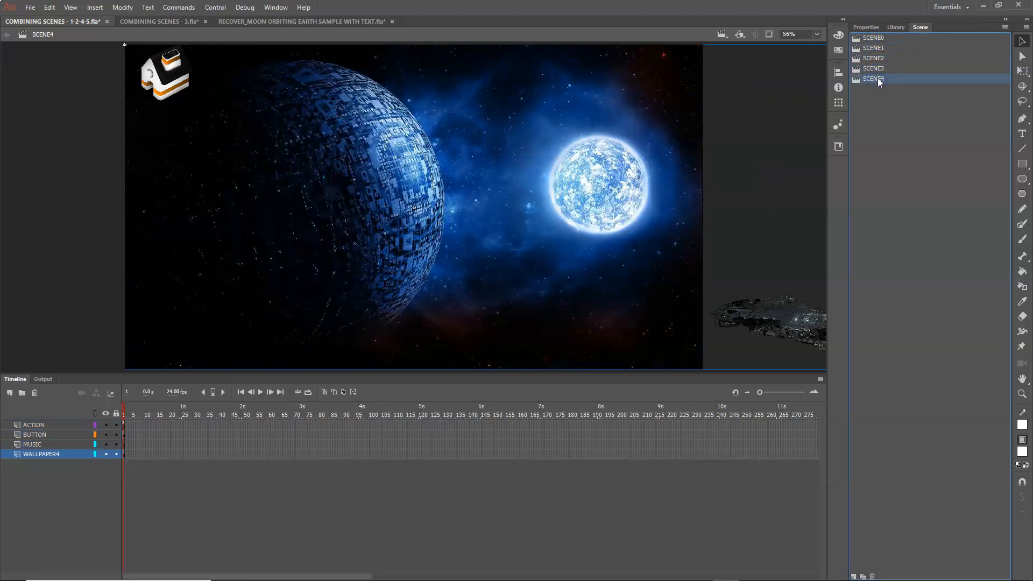
- Open the ActionScript on frame 1 of Layer_3 in SCENE0 and move the code window aside
click(875, 38)
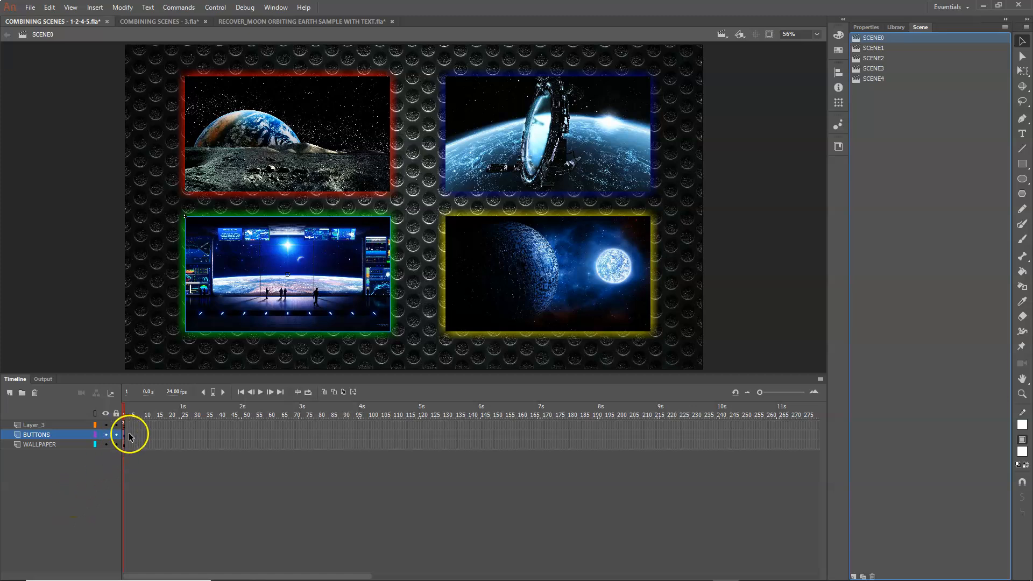
drag(759, 392, 787, 392)
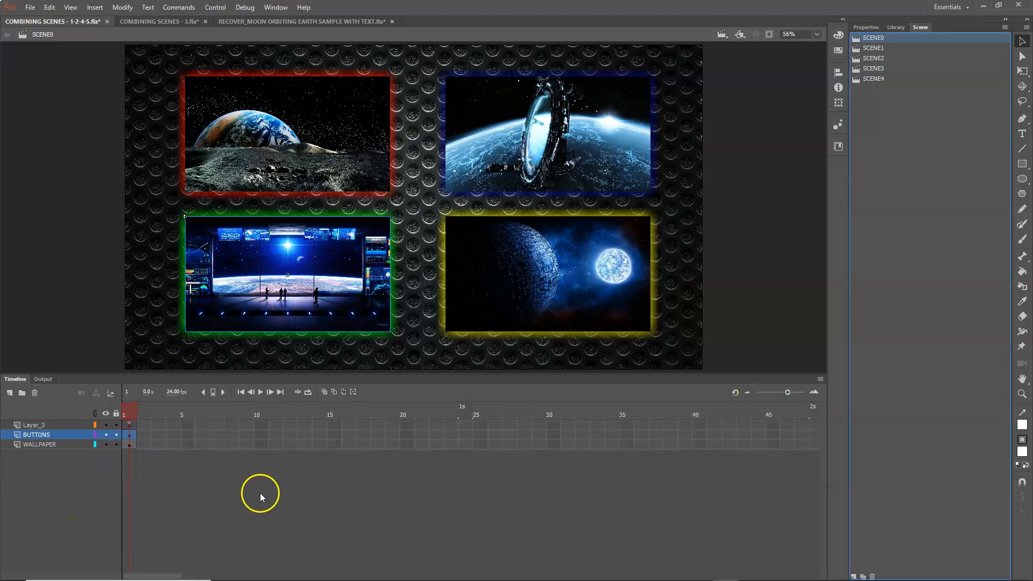
right_click(130, 425)
click(148, 418)
drag(288, 20, 681, 183)
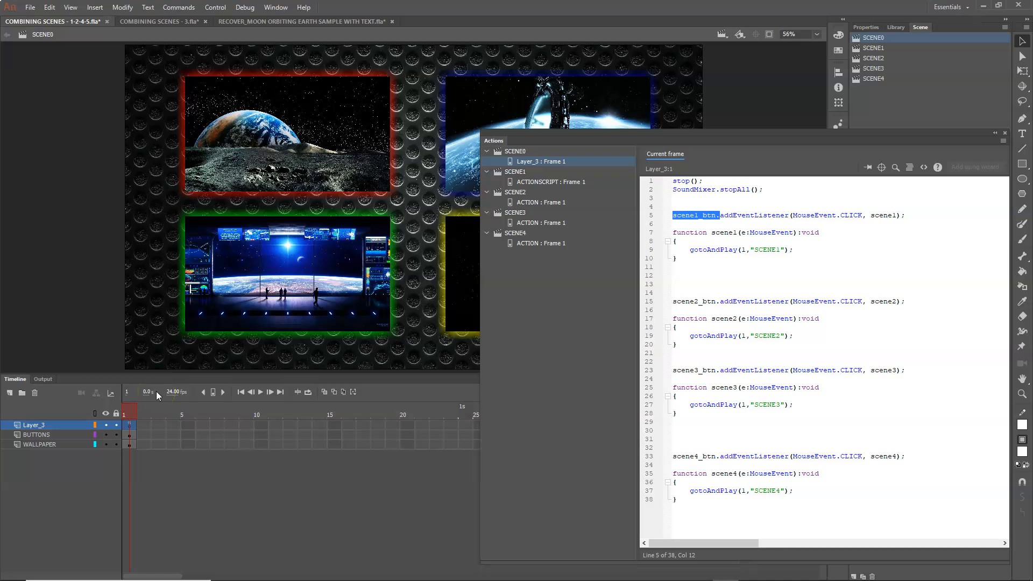
- Examine how the SCENE0 button code links to the other scenes and how SCENE1's code returns to SCENE0
click(720, 276)
click(873, 48)
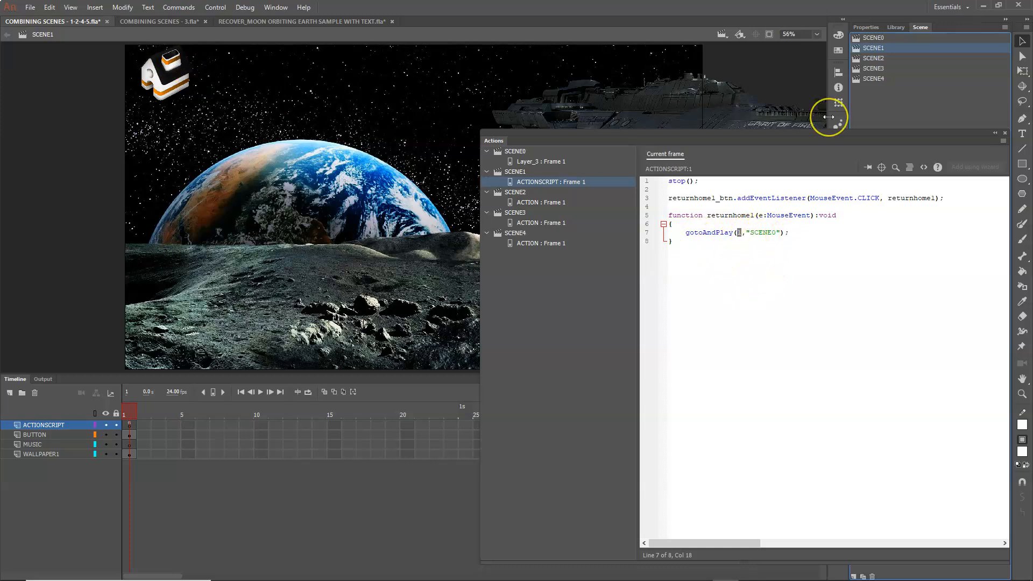
key(Page_Up)
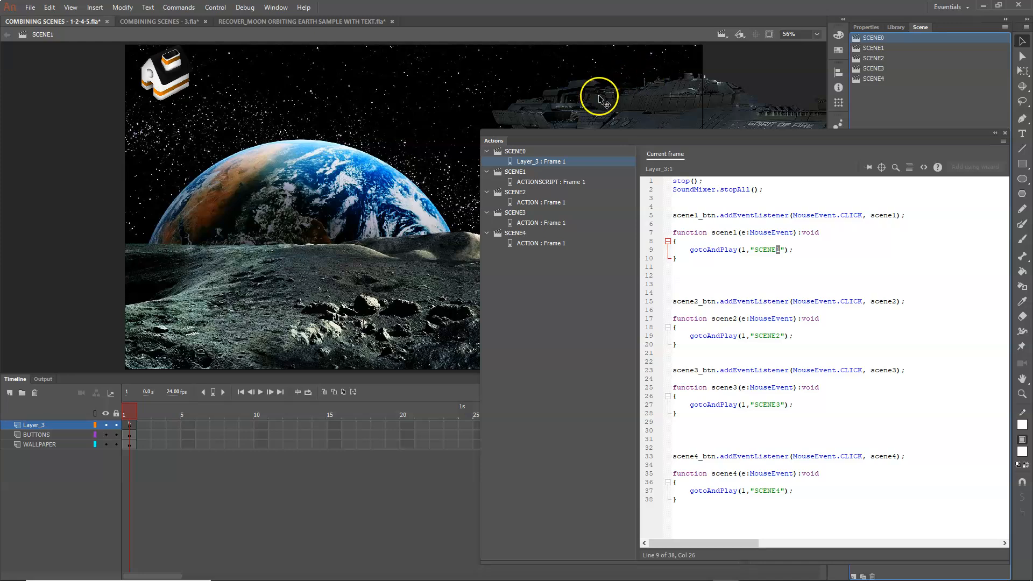
drag(676, 302, 710, 302)
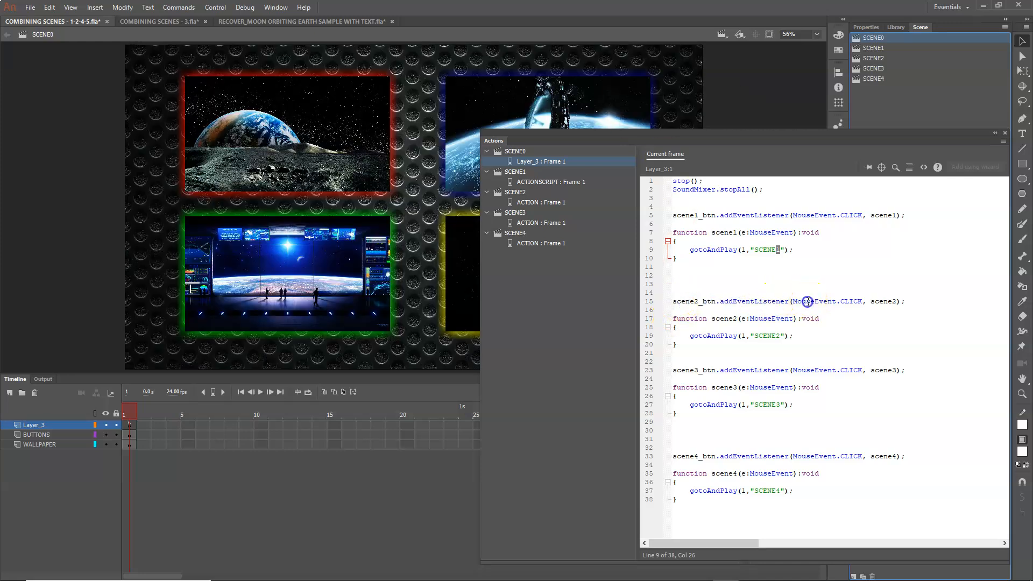
- Check the scene2_btn listener and function code in SCENE0 against the SCENE2 it opens, and return to SCENE0
double_click(884, 301)
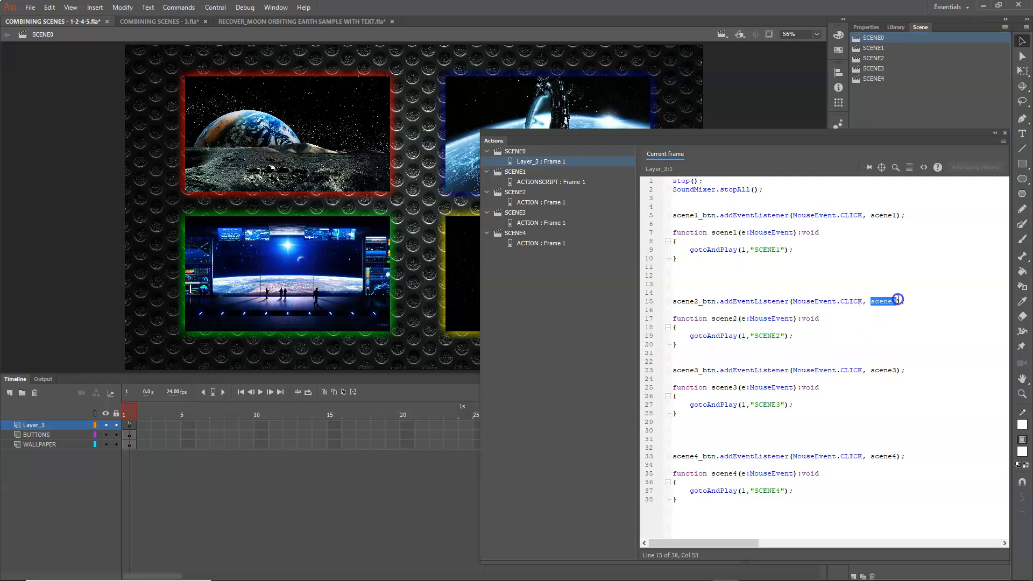
drag(691, 319, 781, 335)
click(748, 353)
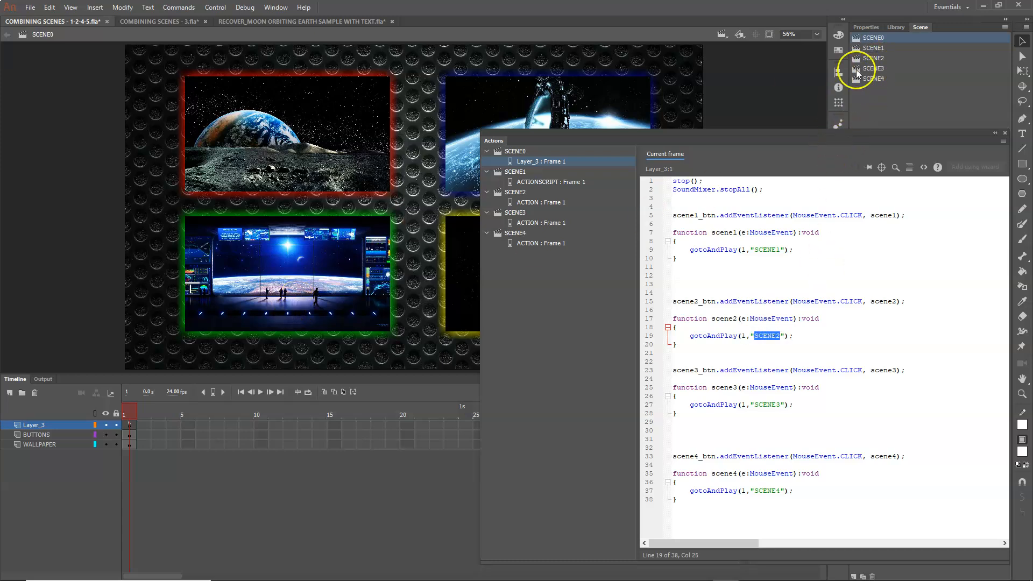
click(871, 58)
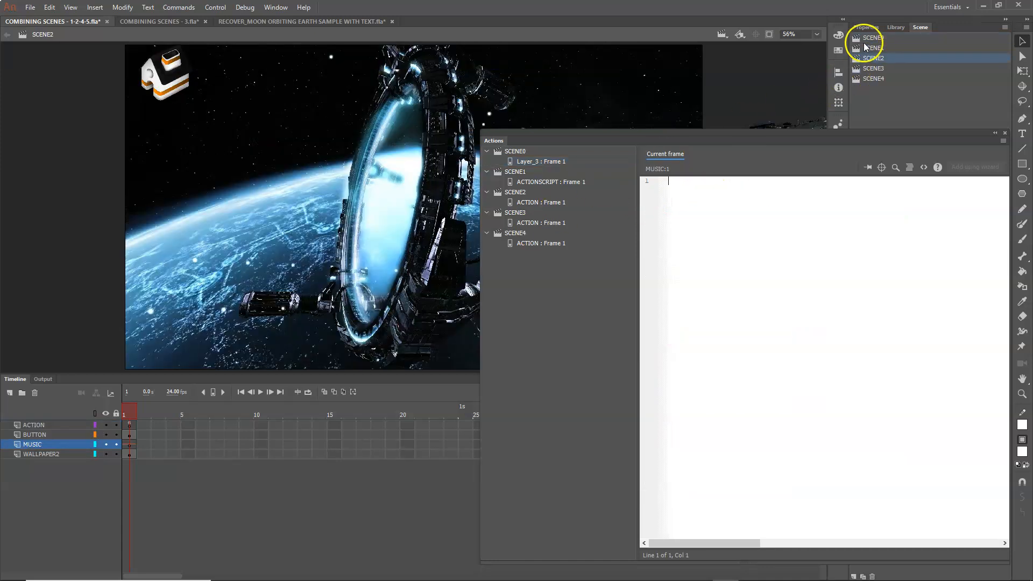
click(869, 36)
drag(816, 354, 788, 339)
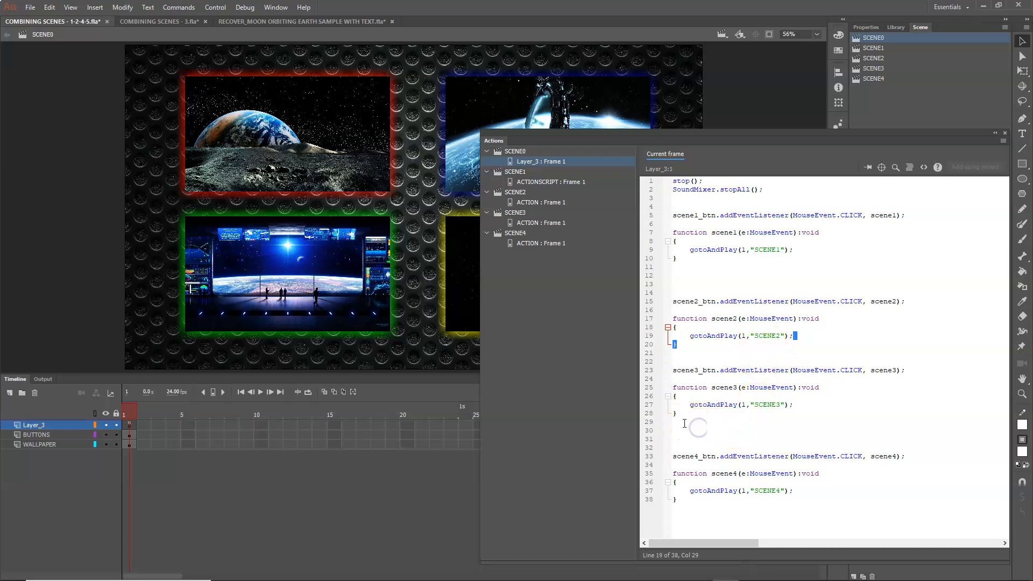
- Check the scene3_btn code in SCENE0 against the added SCENE3, and close the code window back on SCENE0
drag(655, 371, 699, 415)
click(710, 416)
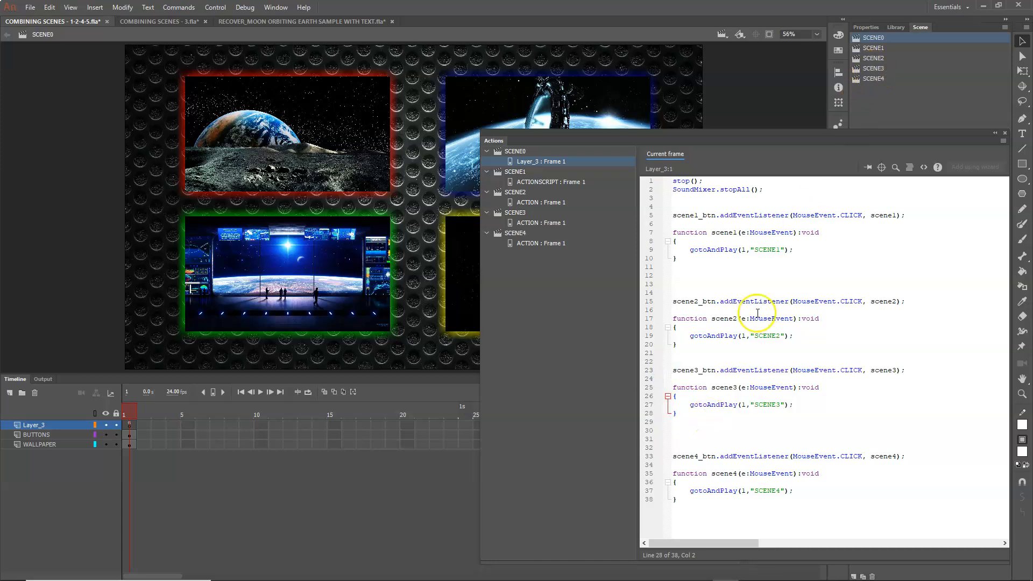
click(715, 421)
drag(676, 371, 716, 375)
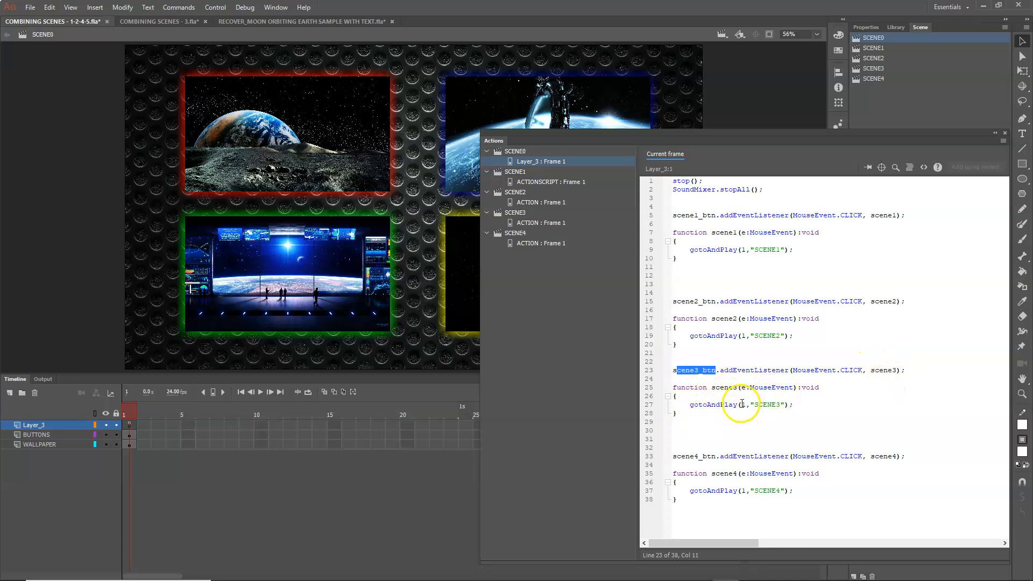
click(871, 68)
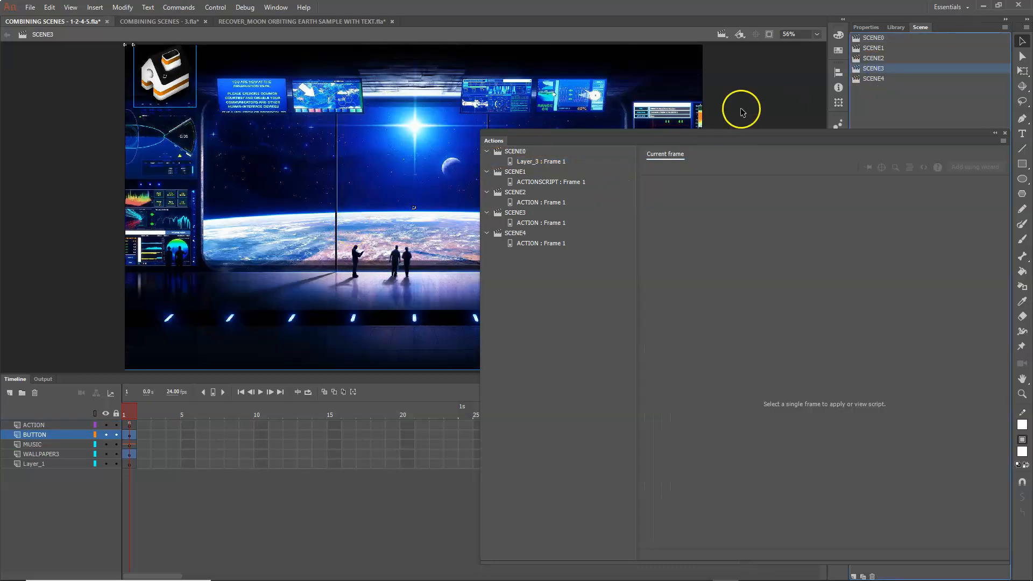
click(874, 38)
click(1003, 134)
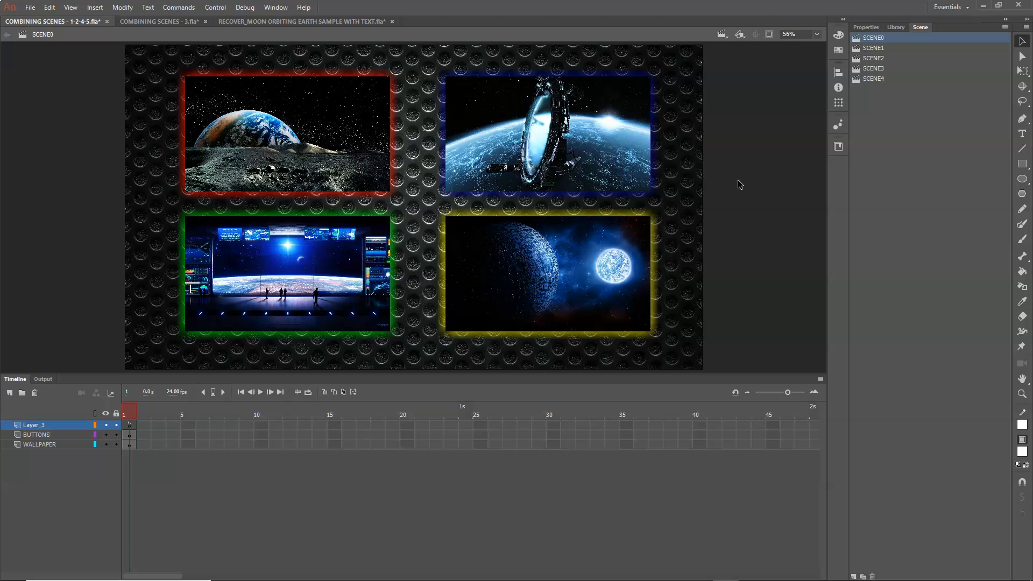
- Test the movie by opening scenes, including SCENE3, from the SCENE0 picture buttons and returning with the house button
key(ctrl+Return)
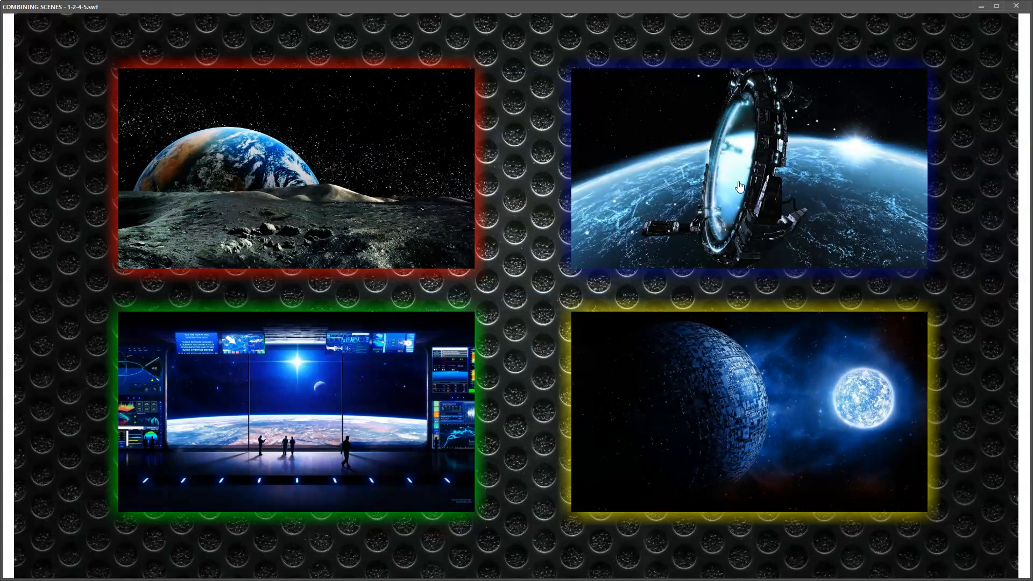
click(739, 173)
click(292, 174)
click(102, 72)
click(106, 63)
click(273, 402)
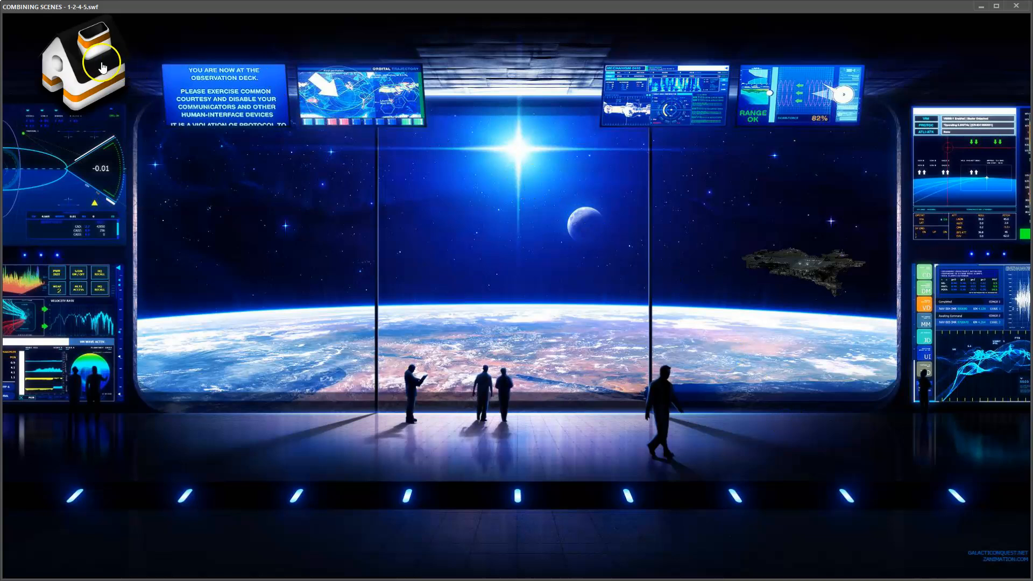
click(98, 66)
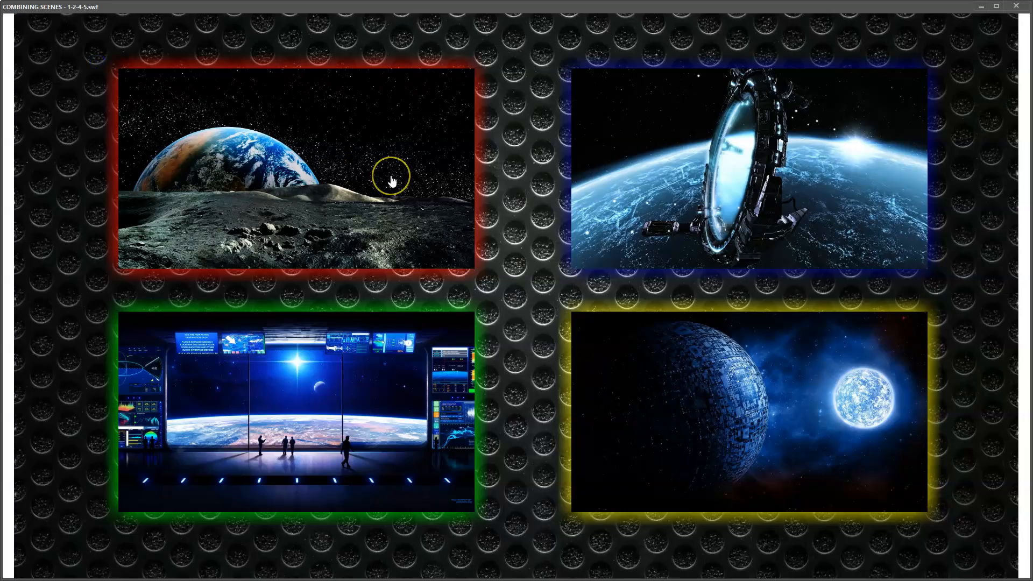